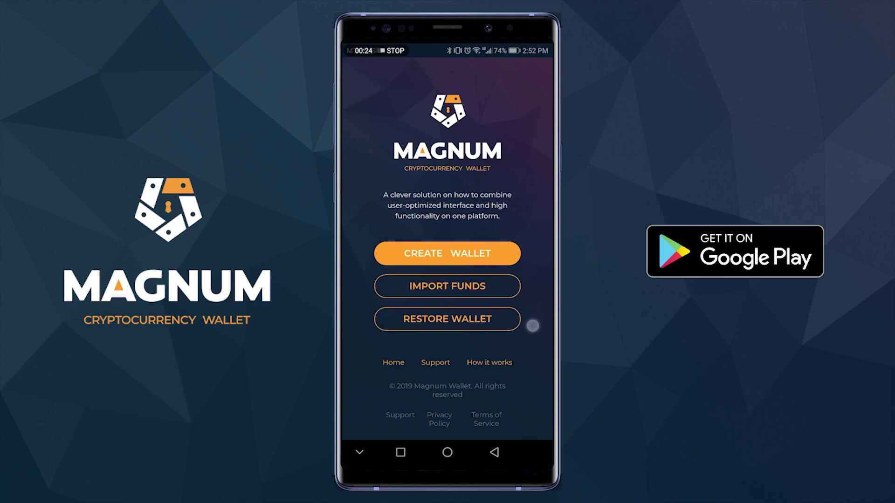
Create a password-protected wallet, then open the dashboard's Airdrops list of 21 coins
click(459, 255)
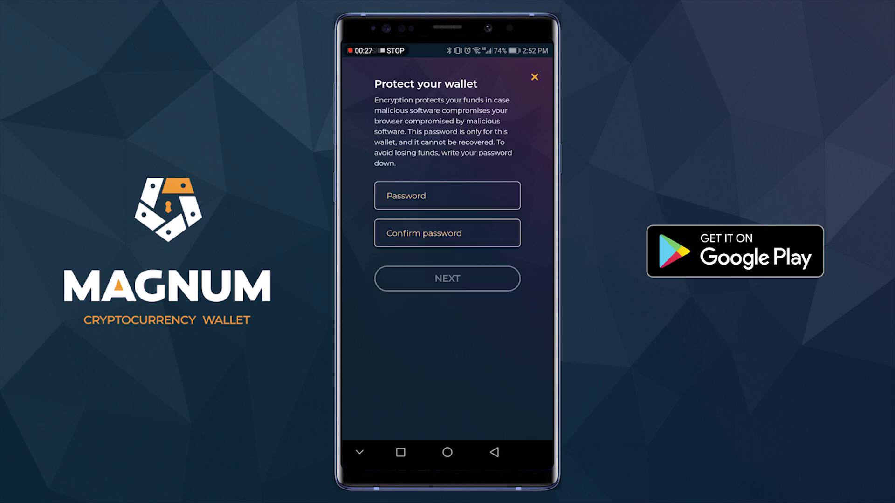
click(476, 195)
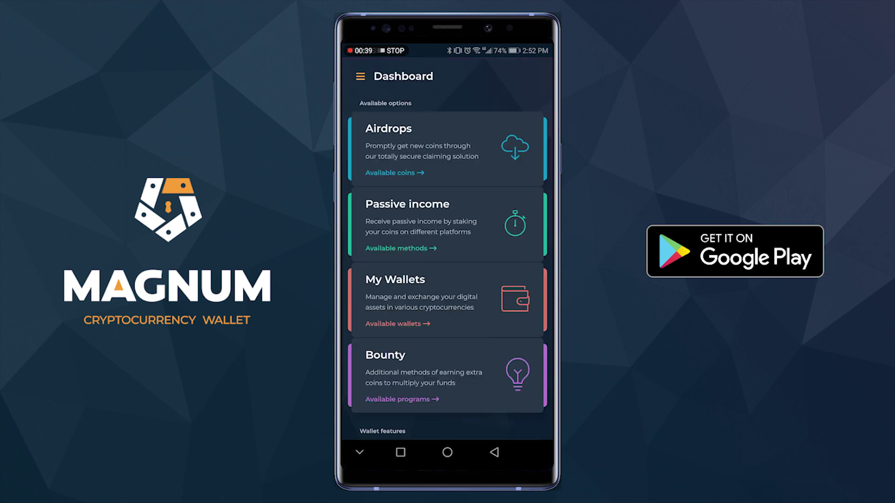
mouse_move(502, 161)
mouse_down()
mouse_move(485, 319)
mouse_move(507, 423)
mouse_up()
click(481, 156)
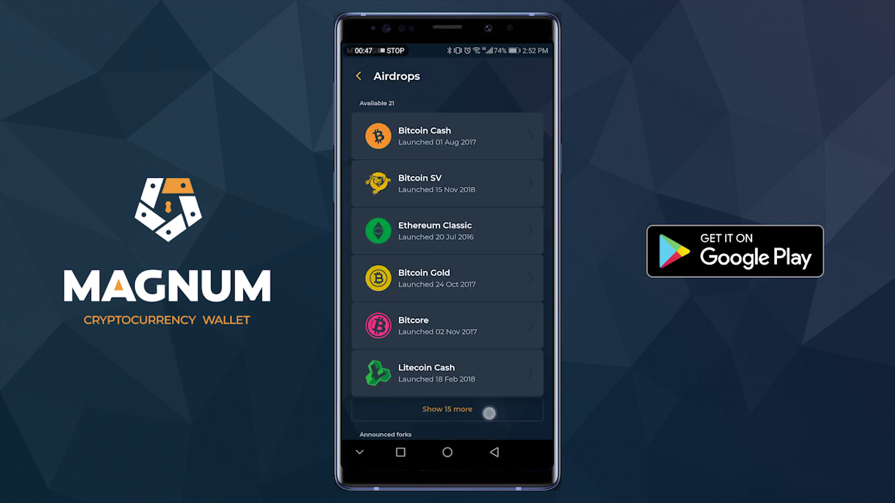
mouse_move(523, 376)
mouse_down()
mouse_move(557, 278)
mouse_move(511, 252)
mouse_move(517, 201)
mouse_move(546, 149)
mouse_up()
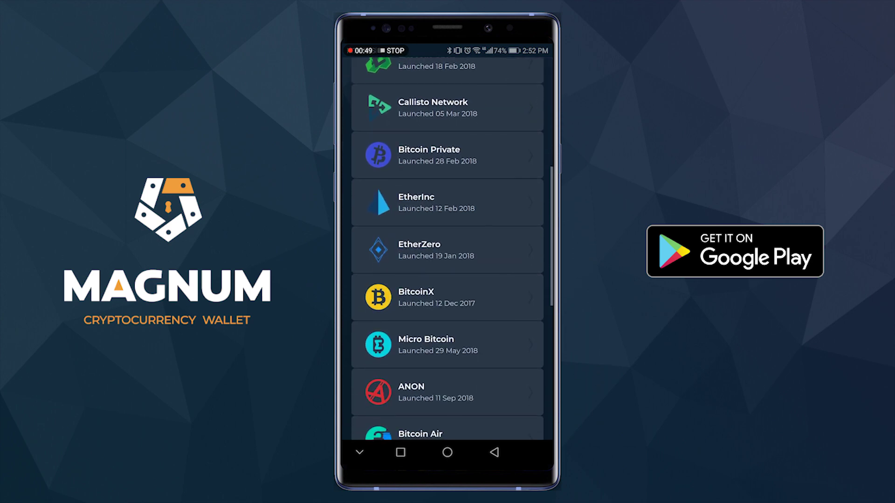
Claim the Bitcoin Cash airdrop (one estimated, 0.00 BCH) and go back to the dashboard
mouse_move(511, 353)
mouse_down()
mouse_move(497, 234)
mouse_move(508, 200)
mouse_move(494, 272)
mouse_move(510, 357)
mouse_up()
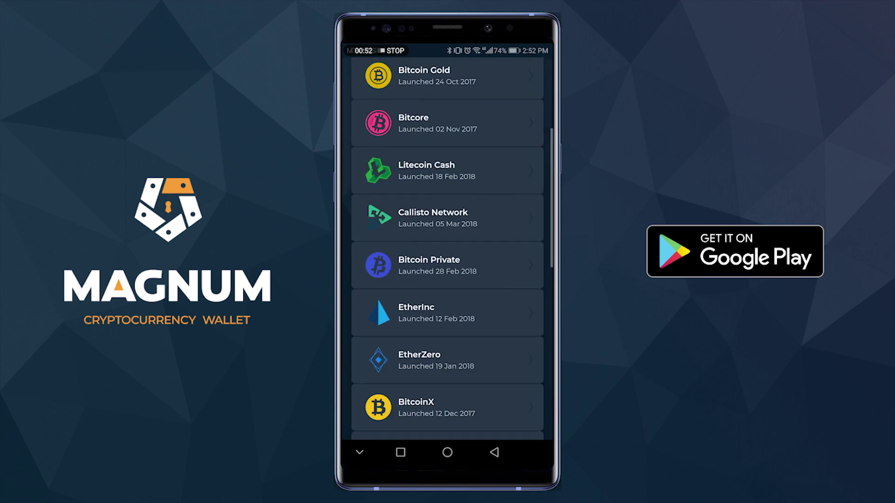
drag(485, 284, 494, 360)
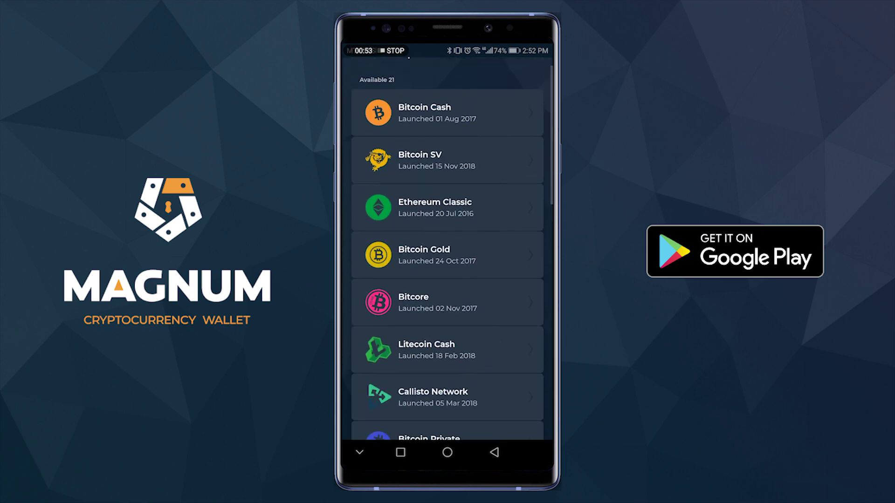
click(522, 115)
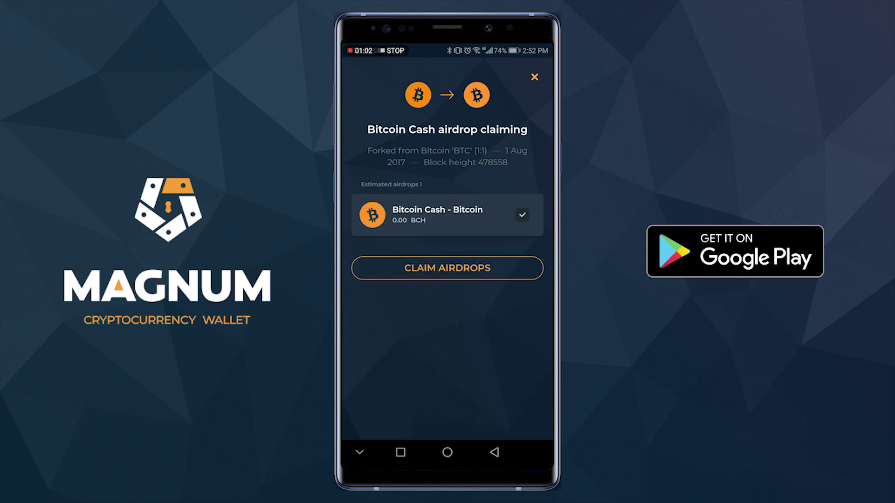
click(479, 275)
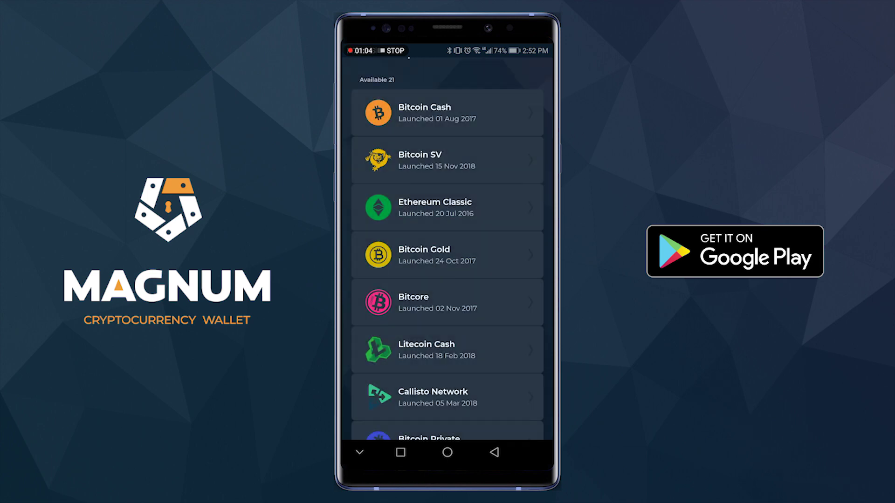
drag(472, 272, 468, 328)
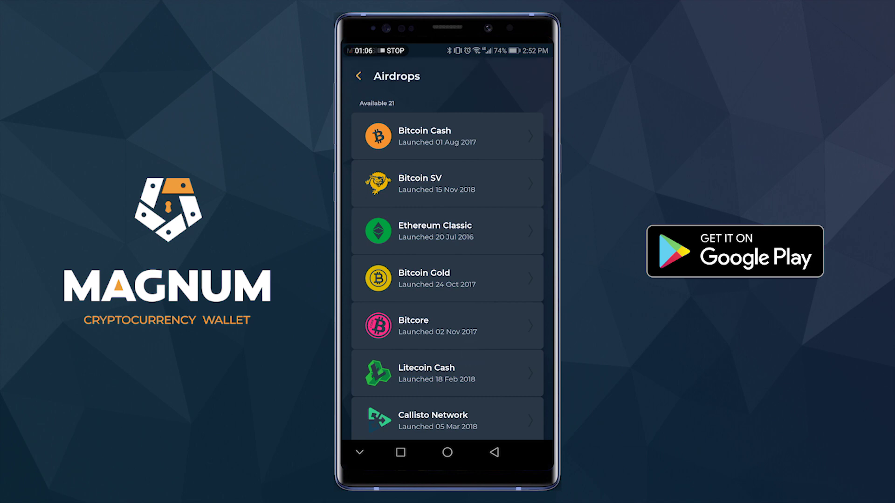
key(Escape)
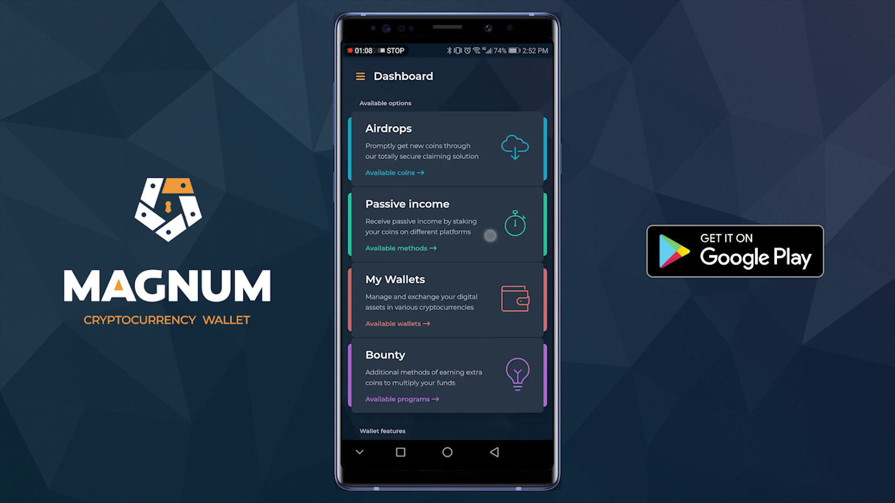
Browse the Komodo, Tezos, Callisto, AOIN and Minter staking options under Passive income
click(489, 235)
mouse_move(513, 357)
mouse_down()
mouse_move(513, 262)
mouse_move(529, 176)
mouse_up()
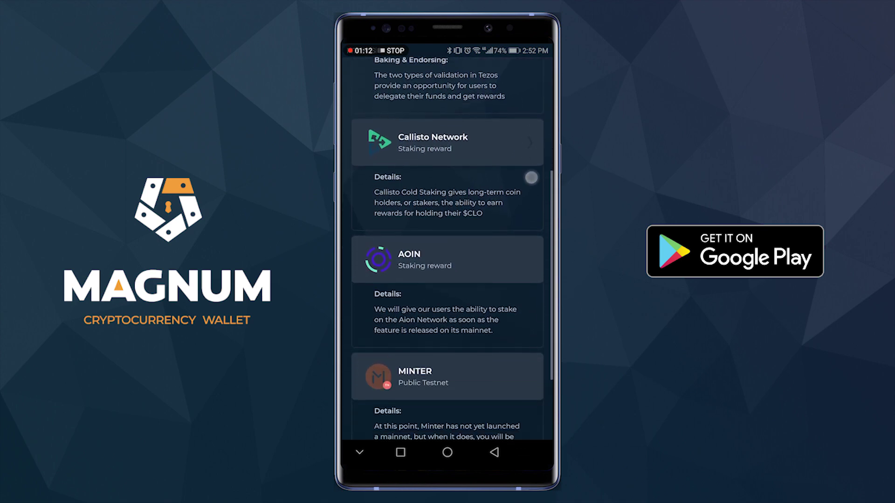
mouse_move(506, 366)
mouse_down()
mouse_move(506, 224)
mouse_move(497, 287)
mouse_move(505, 361)
mouse_up()
drag(491, 105, 485, 152)
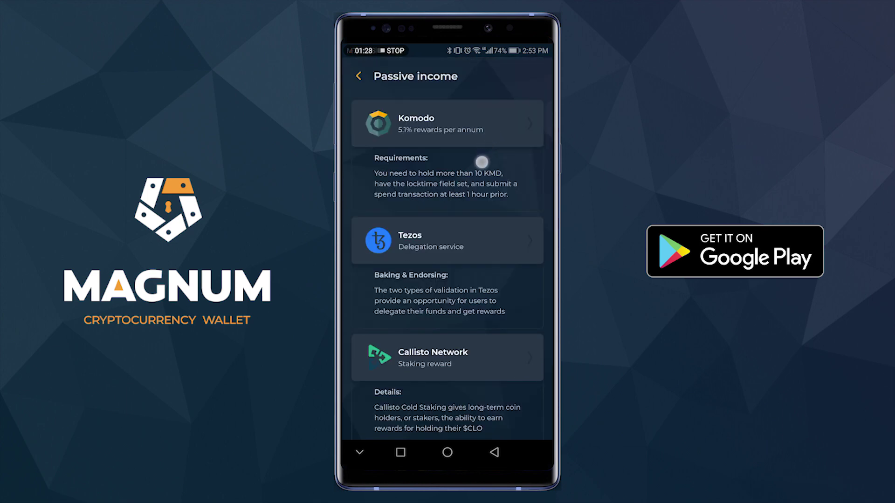
drag(471, 251, 434, 287)
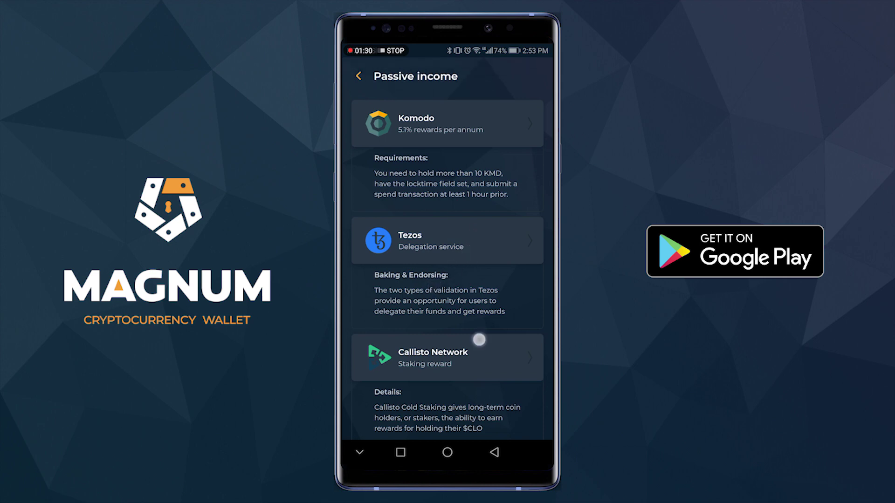
drag(479, 341, 402, 395)
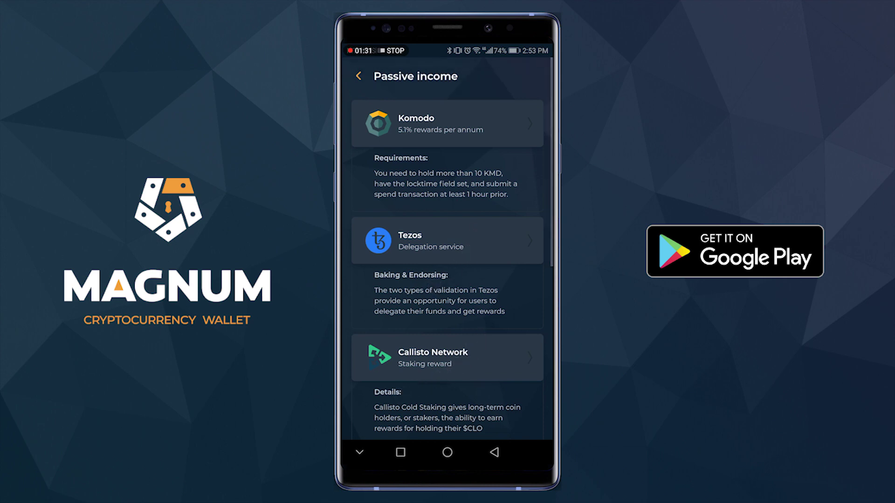
drag(489, 387, 517, 95)
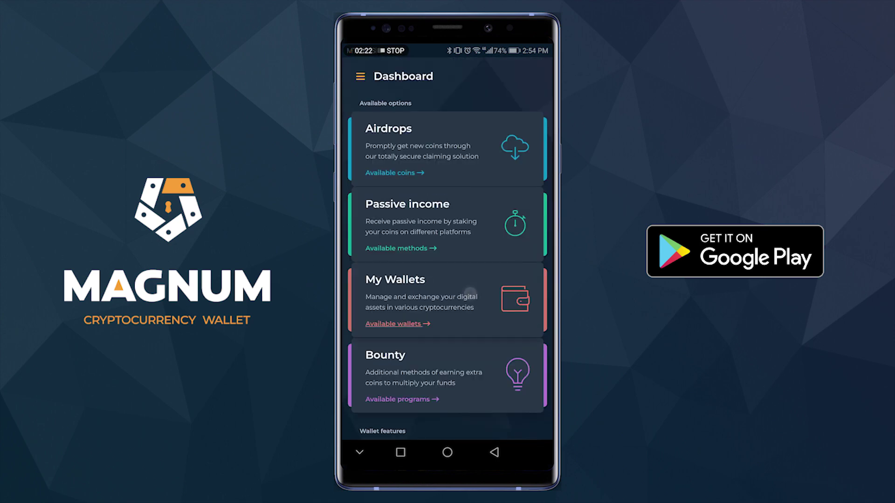
Open the Bitcoin wallet from My Wallets after cancelling Add wallet
click(470, 293)
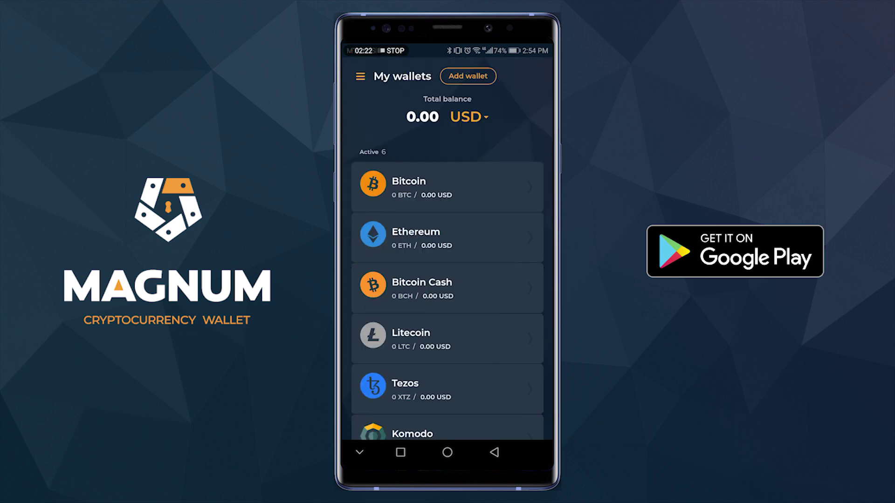
click(481, 81)
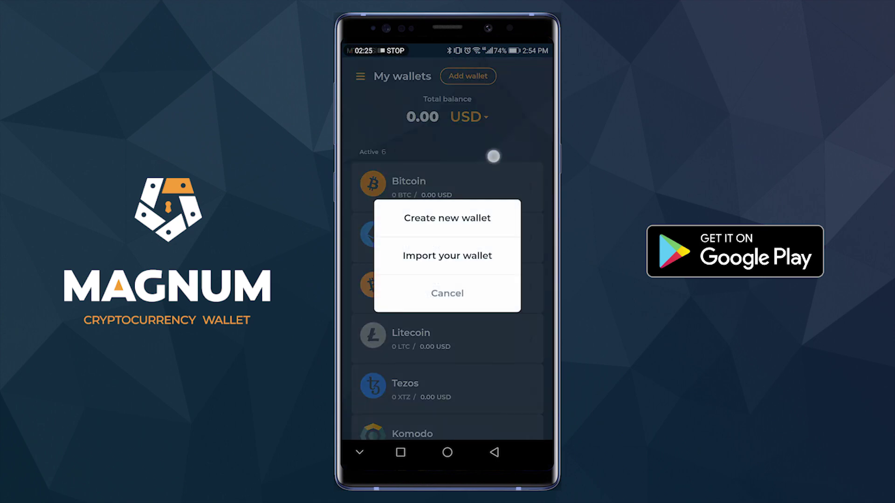
click(461, 293)
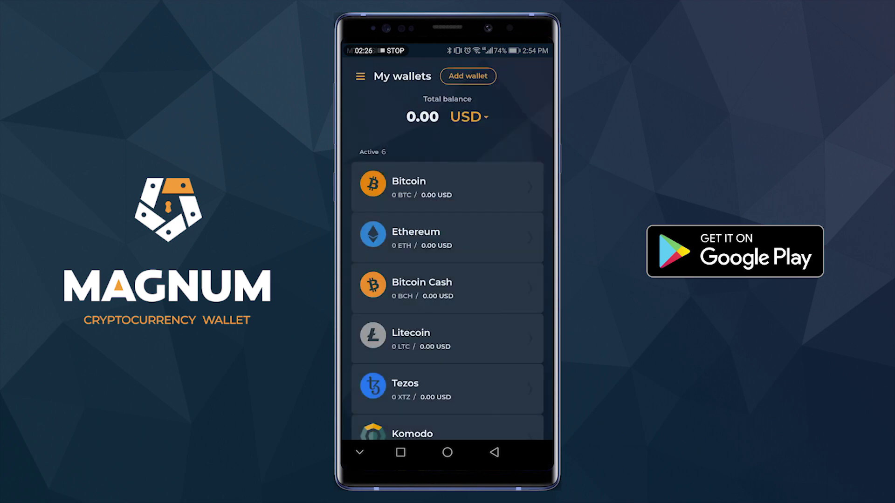
click(484, 185)
click(535, 80)
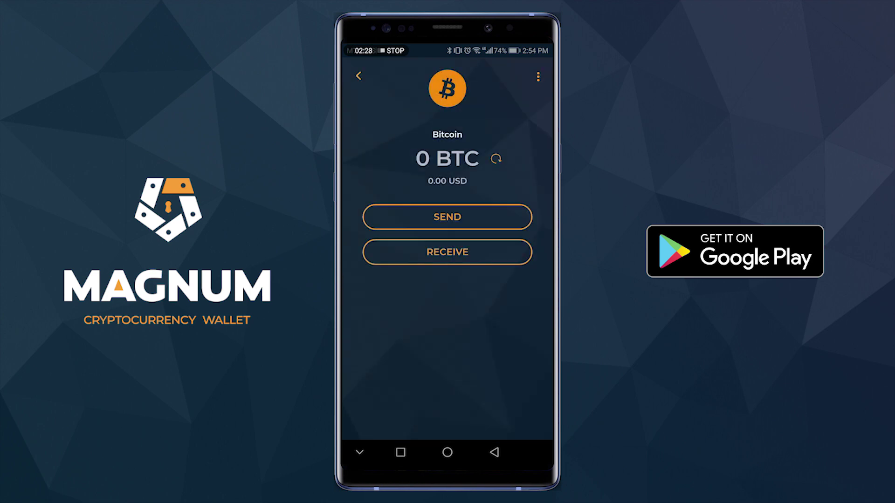
View the Bitcoin send form and the receive address with its QR code
click(482, 217)
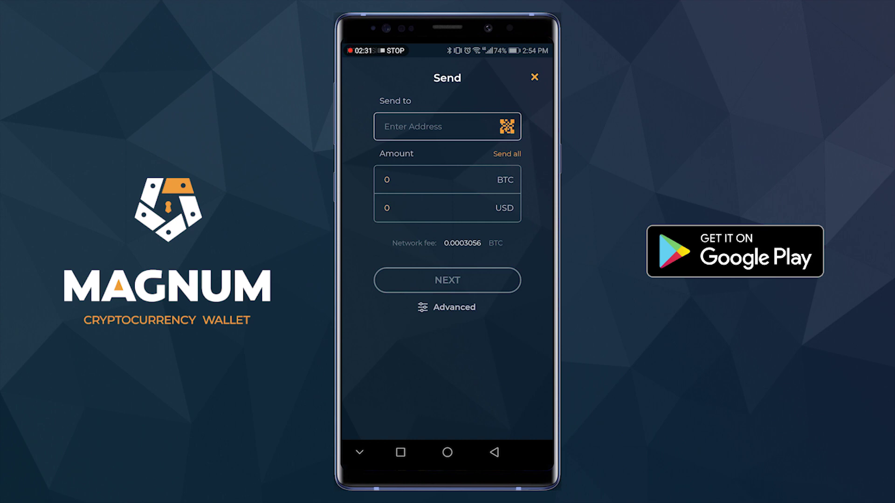
click(536, 78)
click(460, 267)
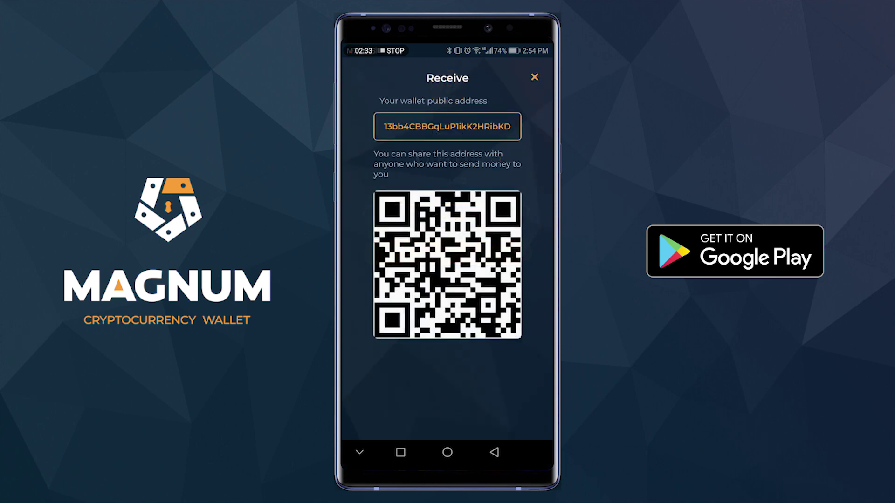
click(537, 80)
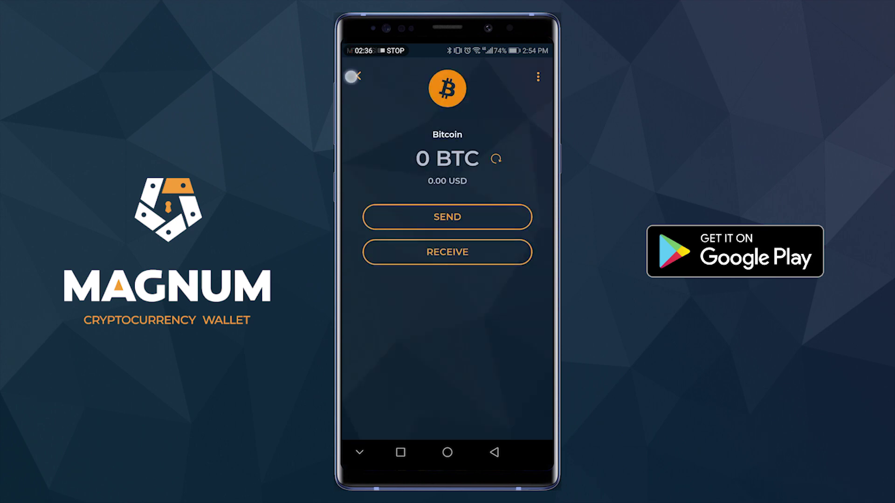
click(358, 77)
View the Bitcoin Air, MicroBitcoin and MAGNUM Wallet bounties, then scroll to the dashboard's Wallet features
click(413, 137)
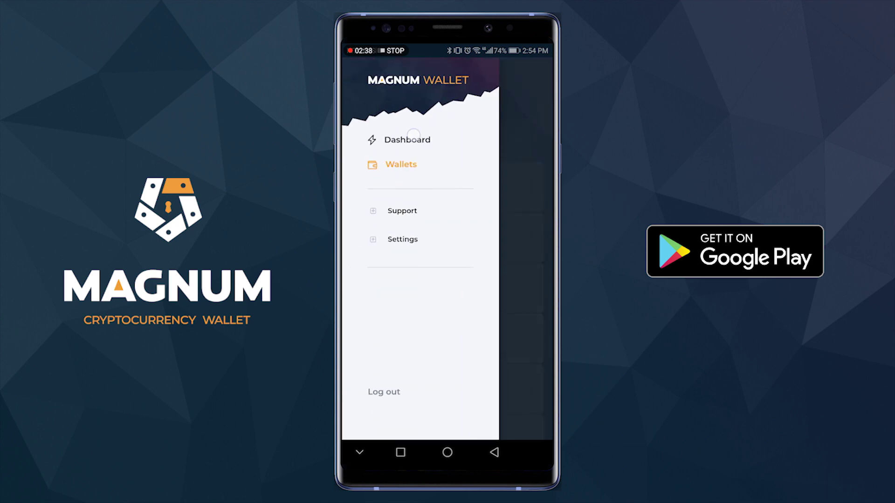
drag(510, 322, 515, 251)
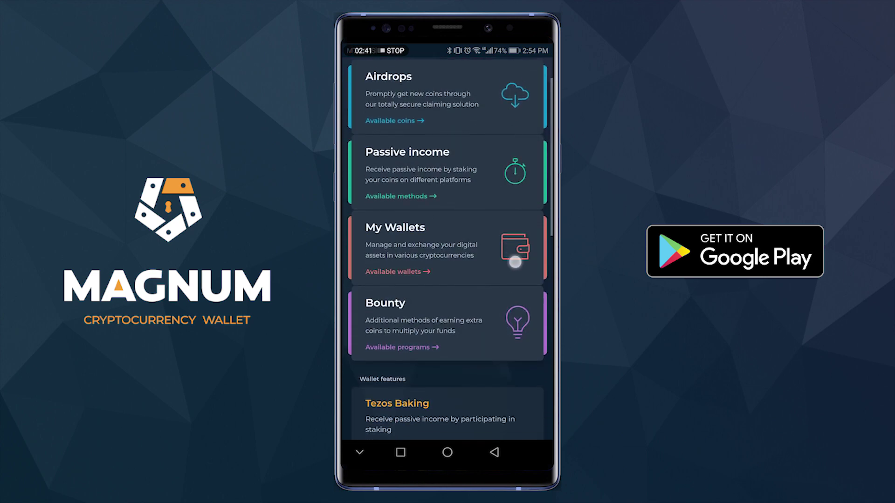
click(481, 309)
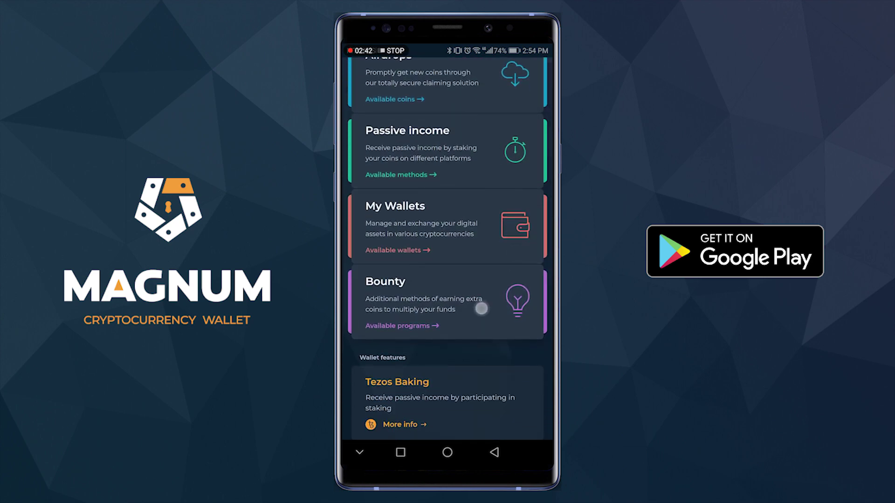
drag(518, 360, 530, 316)
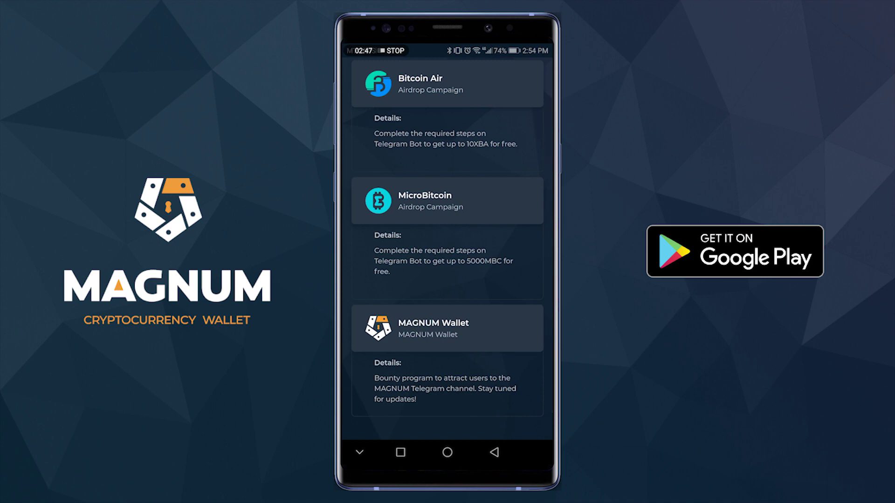
mouse_move(516, 299)
mouse_down()
mouse_move(520, 247)
mouse_move(504, 393)
mouse_up()
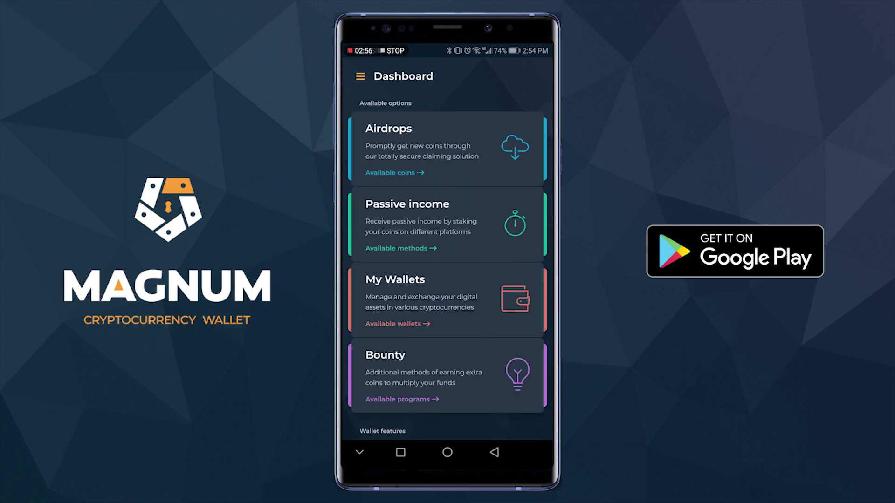
drag(518, 381, 519, 154)
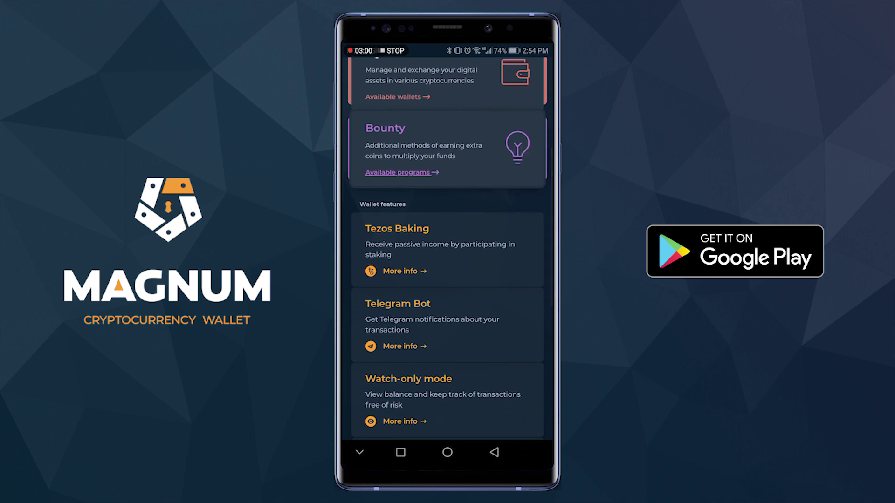
drag(508, 208, 503, 371)
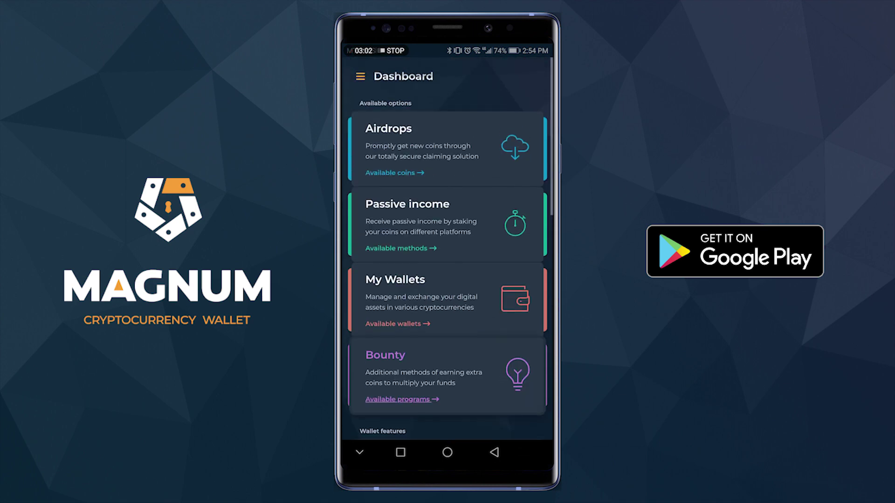
mouse_move(529, 394)
mouse_down()
mouse_move(520, 264)
mouse_move(518, 371)
mouse_up()
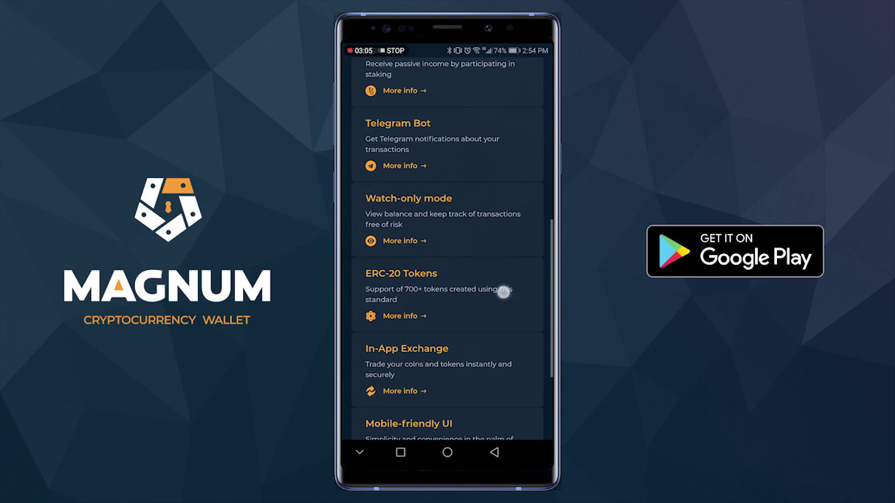